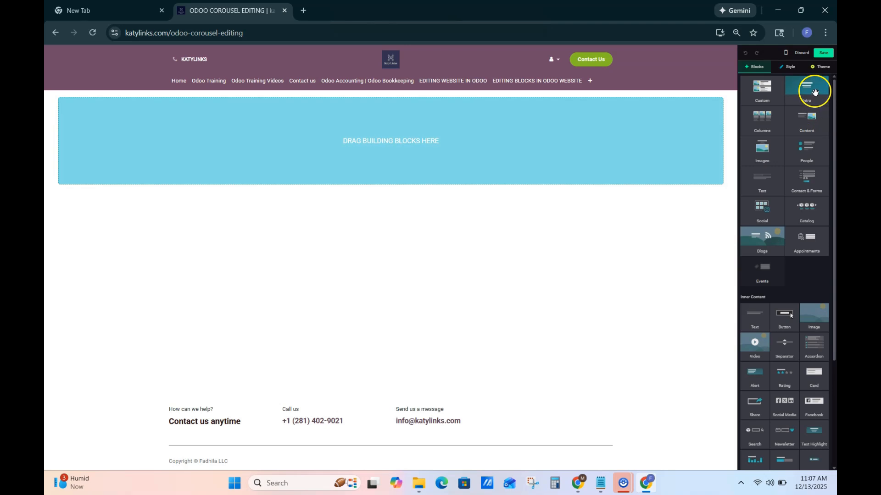
# Insert the Slide Title carousel block from the Intro category into the empty page and add one more slide to it.
pyautogui.moveTo(815, 92); pyautogui.dragTo(470, 152)
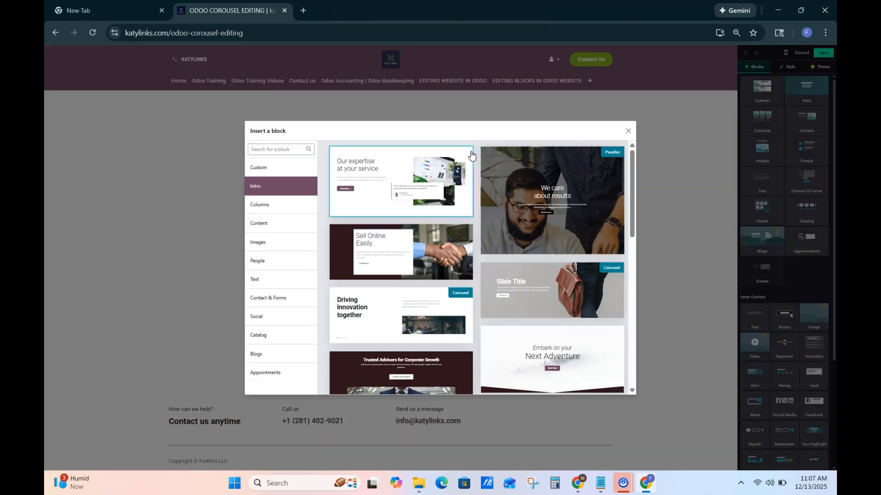
pyautogui.click(559, 283)
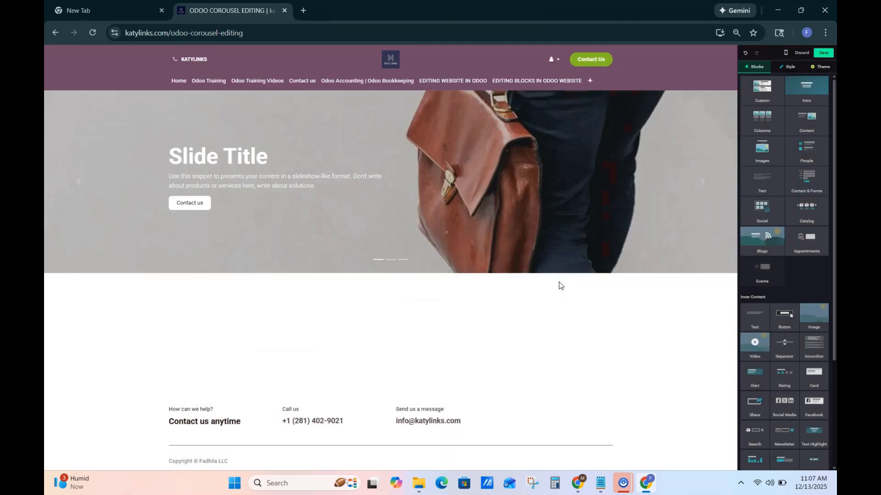
pyautogui.click(539, 198)
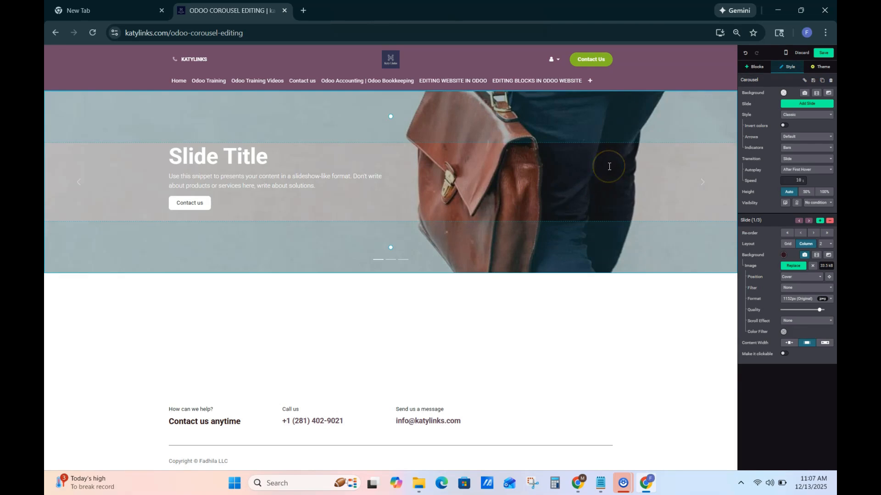
pyautogui.click(788, 100)
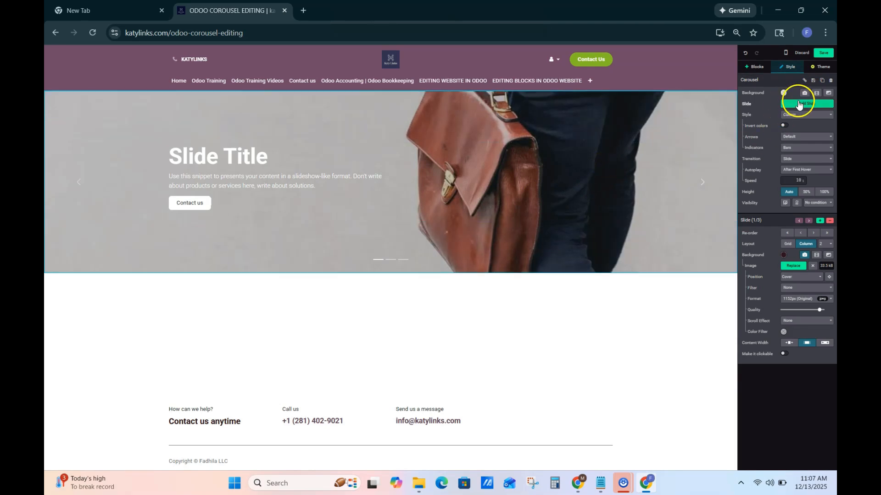
pyautogui.click(798, 104)
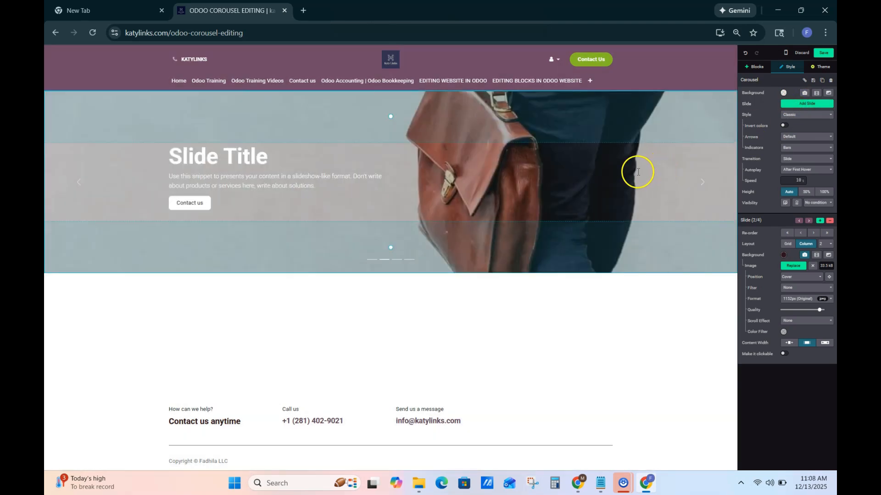
pyautogui.click(638, 172)
pyautogui.click(817, 256)
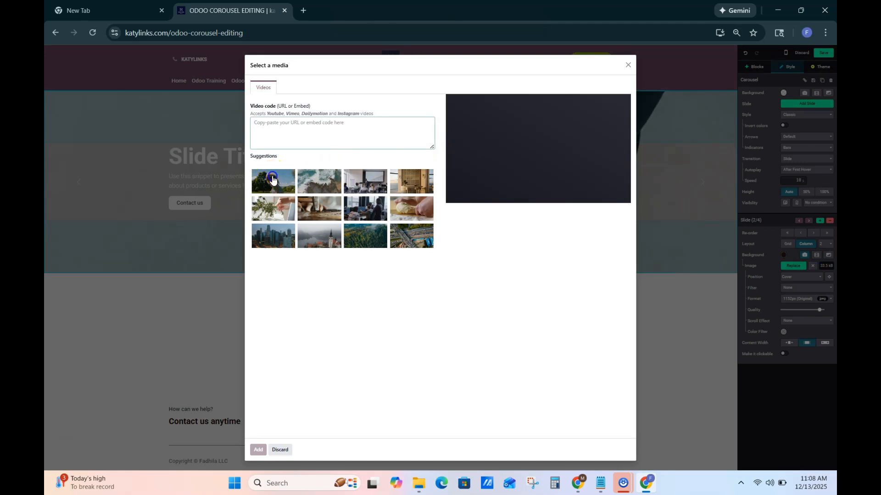
pyautogui.click(272, 179)
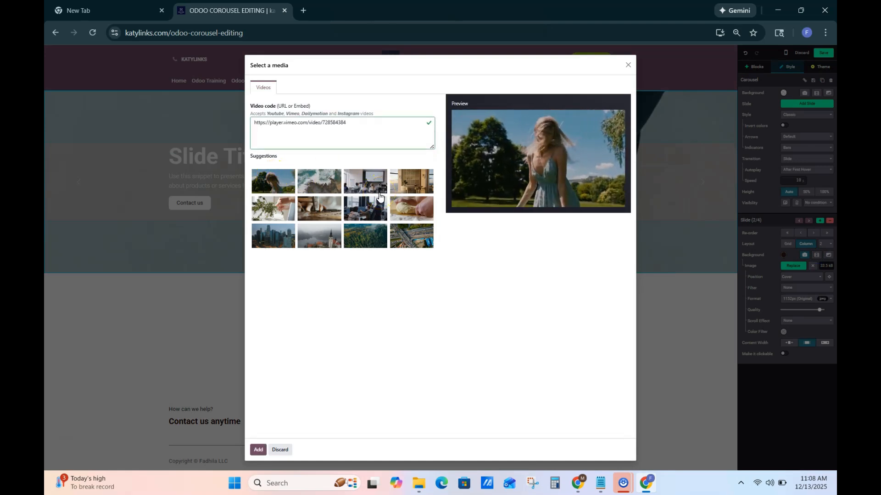
pyautogui.click(363, 187)
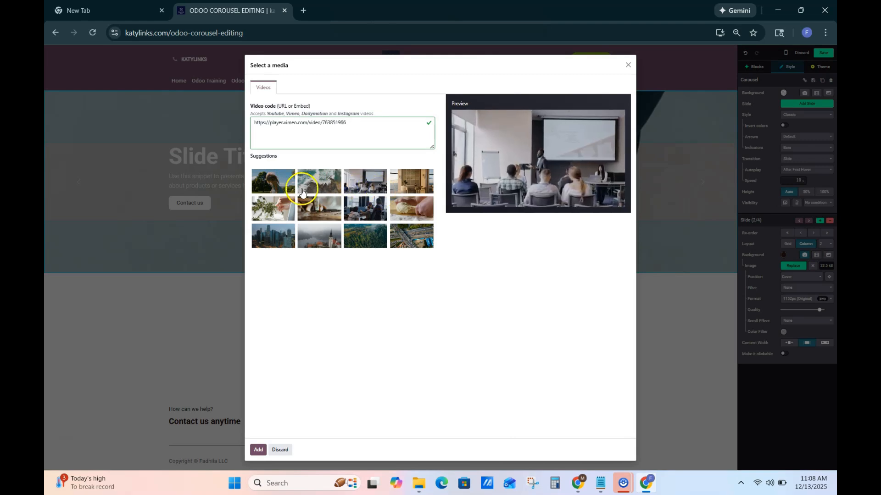
pyautogui.click(281, 199)
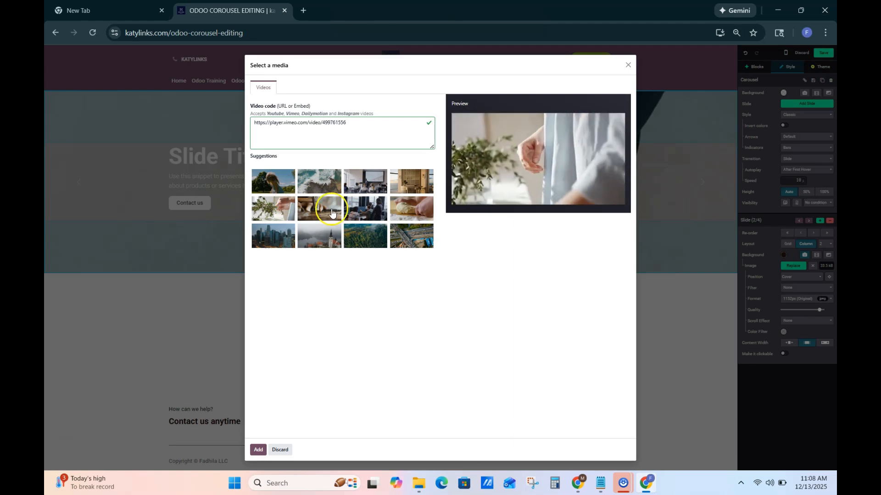
pyautogui.click(358, 211)
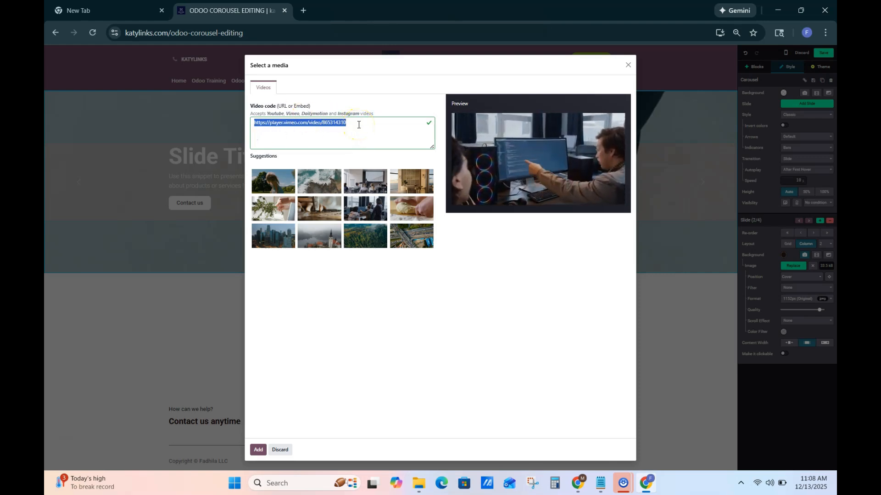
pyautogui.click(259, 452)
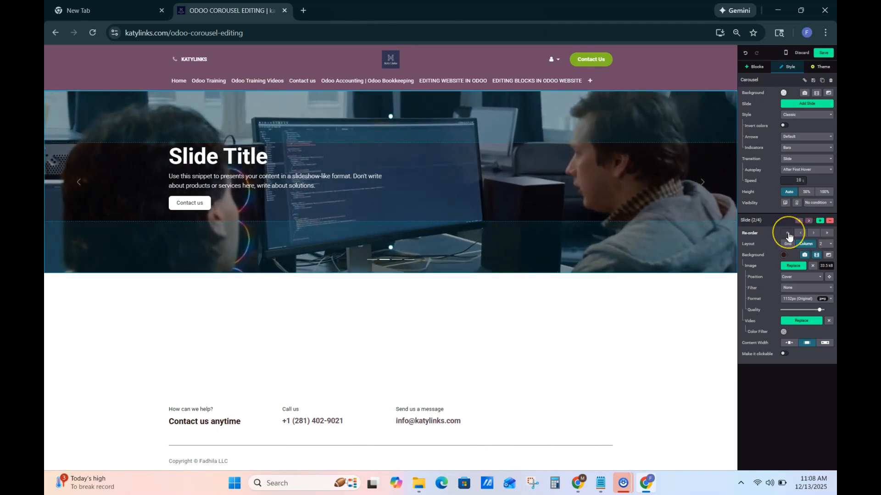
pyautogui.click(788, 234)
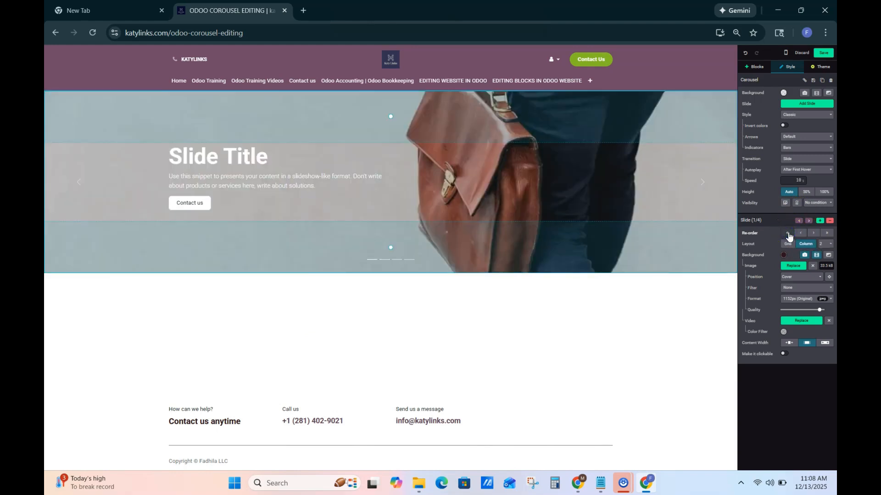
pyautogui.click(535, 154)
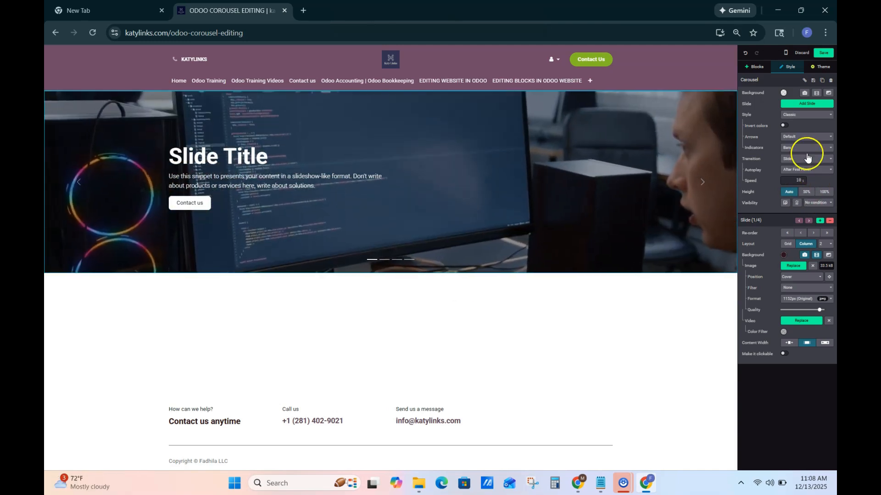
# Give the carousel Boxed arrows and Dots indicators, using the Indicators outside style.
pyautogui.click(803, 138)
pyautogui.click(792, 159)
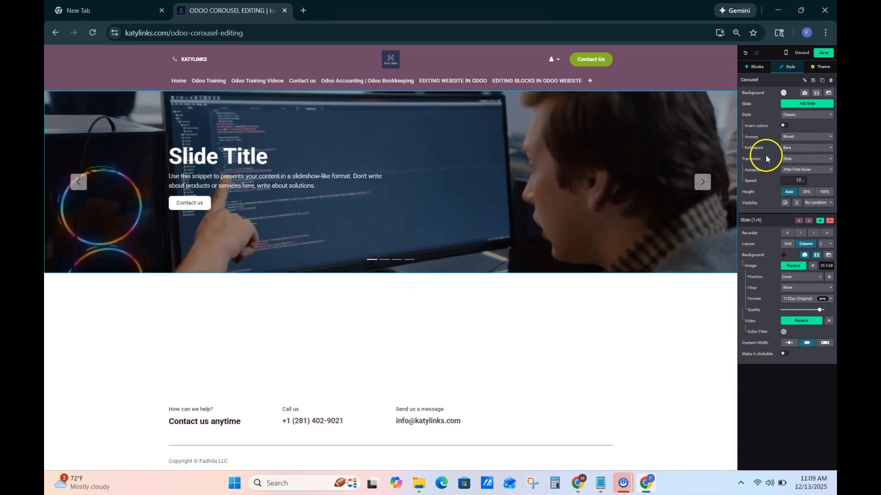
pyautogui.click(792, 148)
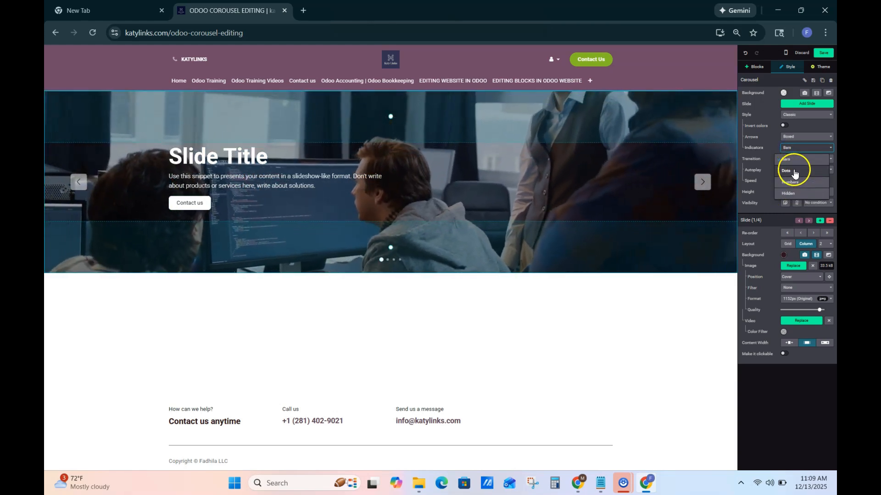
pyautogui.click(793, 172)
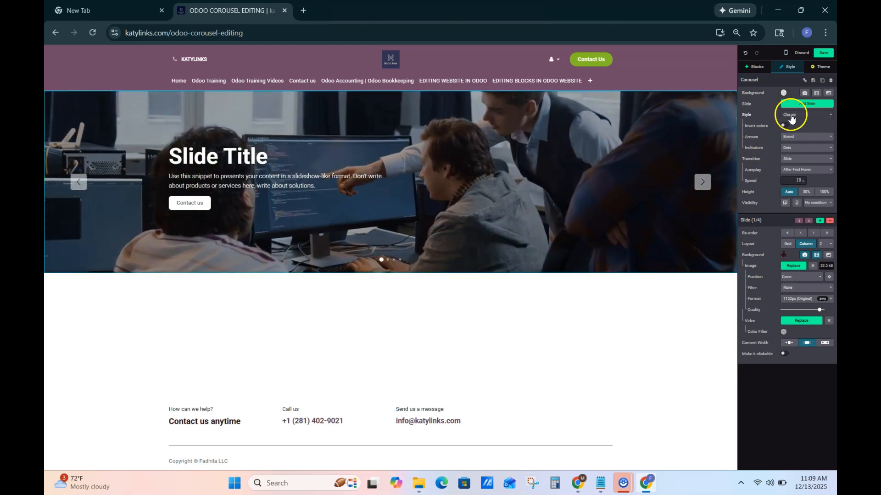
pyautogui.click(793, 116)
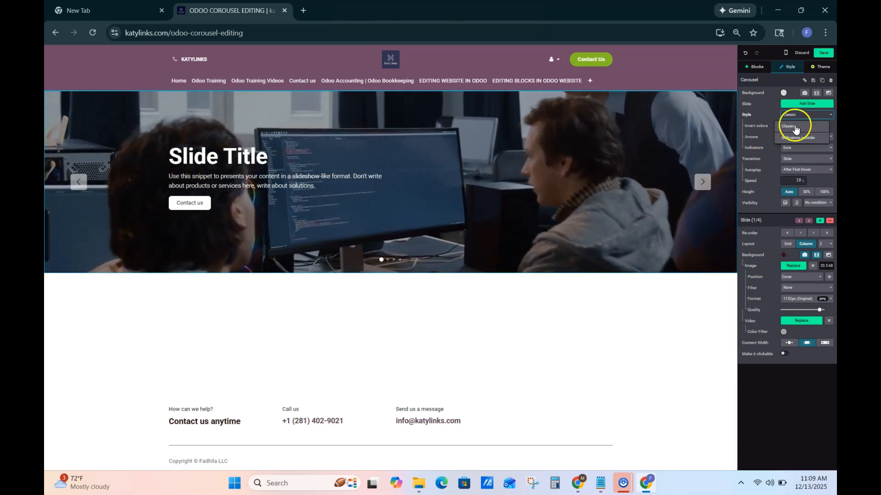
pyautogui.click(795, 138)
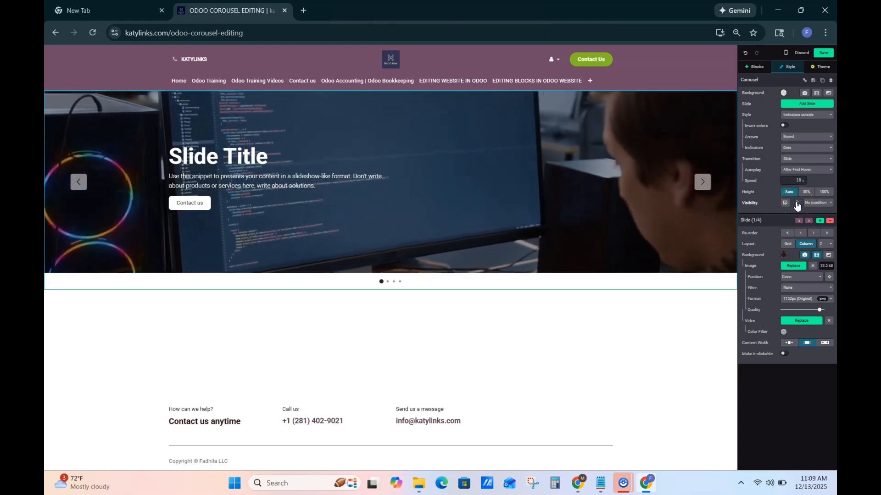
# Set the carousel's transition to Fade and its speed to 3 s.
pyautogui.click(817, 161)
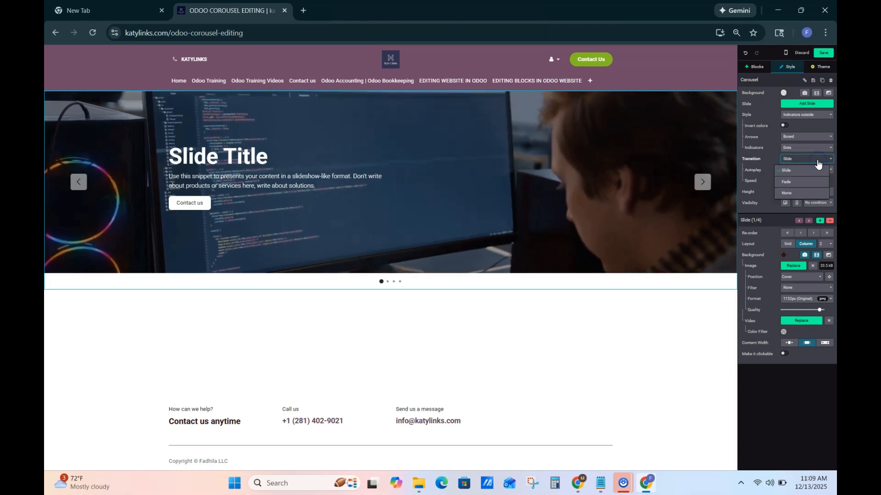
pyautogui.click(788, 182)
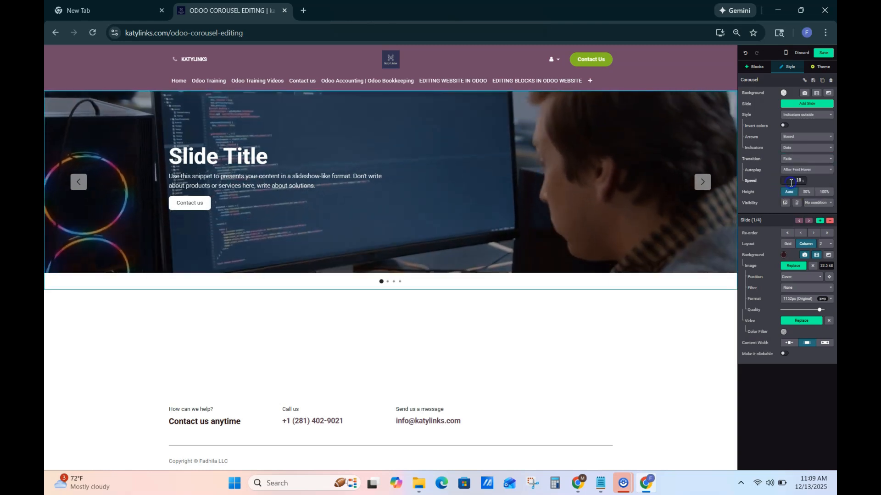
pyautogui.click(799, 181)
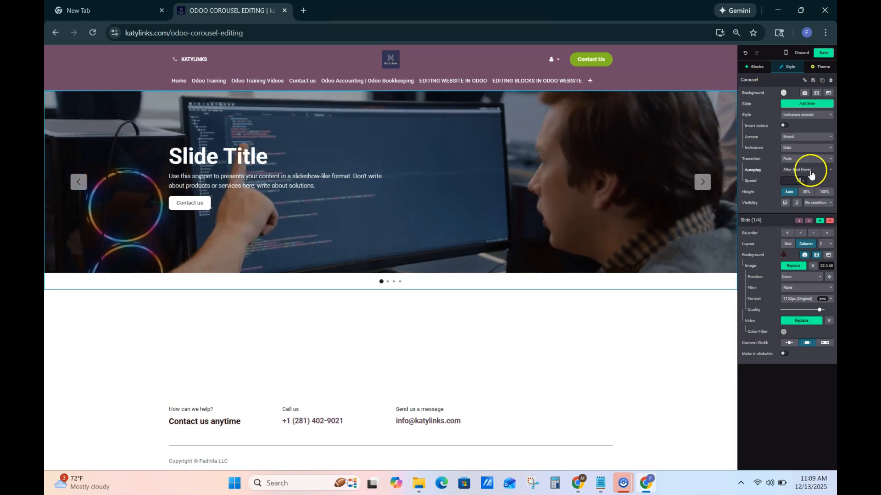
pyautogui.click(796, 181)
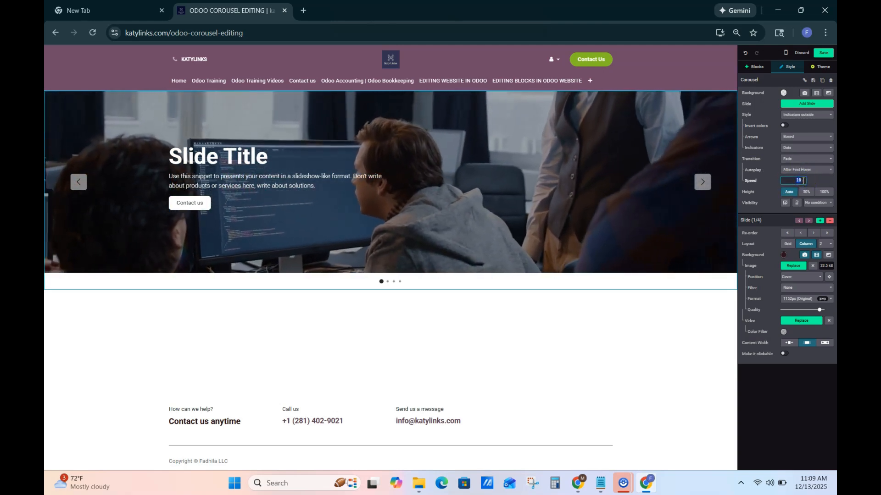
pyautogui.click(815, 180)
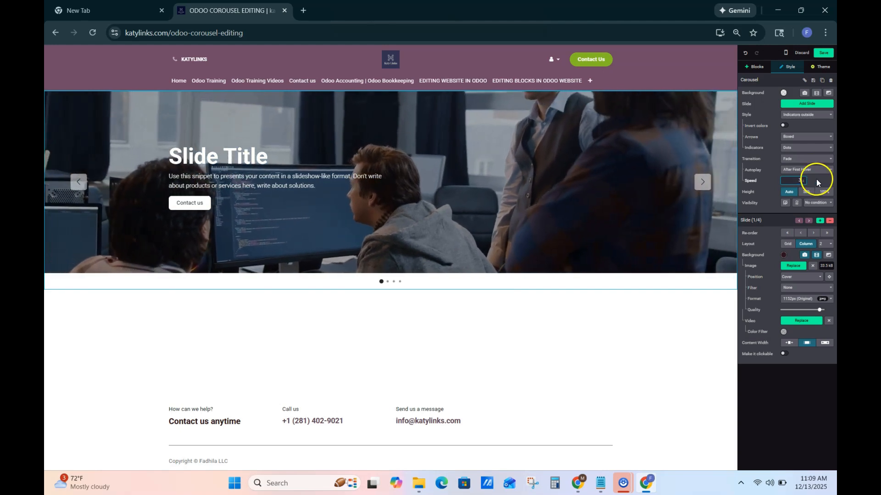
# Try the 50% and 100% heights on the carousel and return the height to Auto.
pyautogui.click(806, 192)
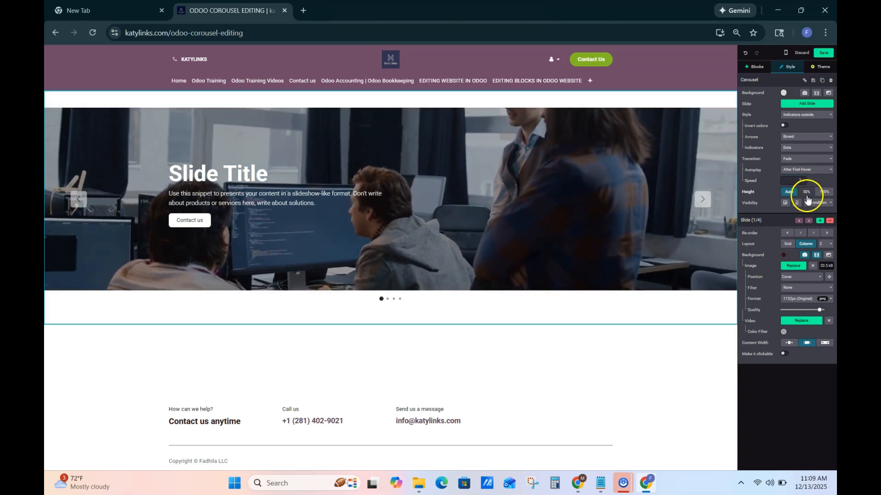
pyautogui.click(826, 194)
pyautogui.click(786, 196)
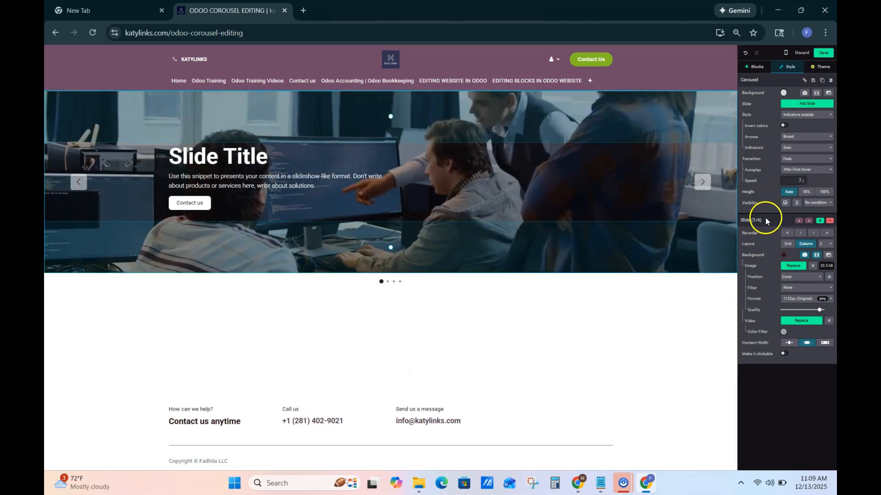
# Try hiding the carousel on mobile with a check in the mobile preview, and restore its mobile visibility.
pyautogui.click(797, 205)
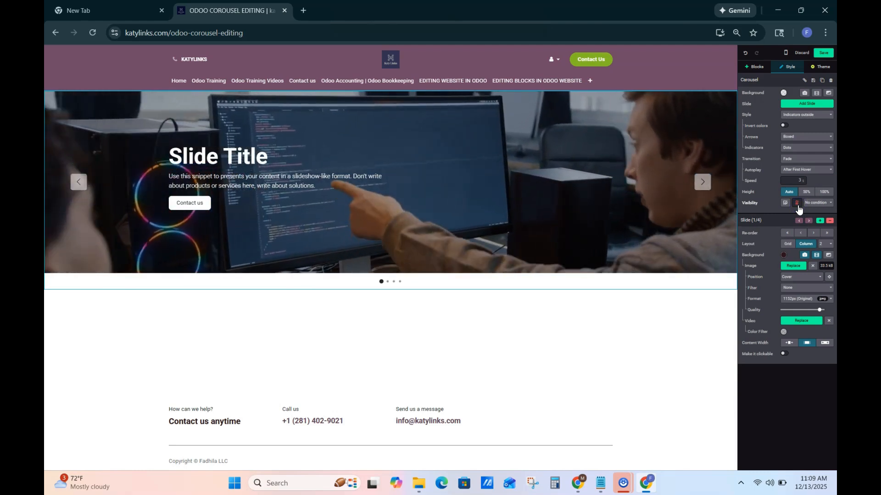
pyautogui.click(670, 174)
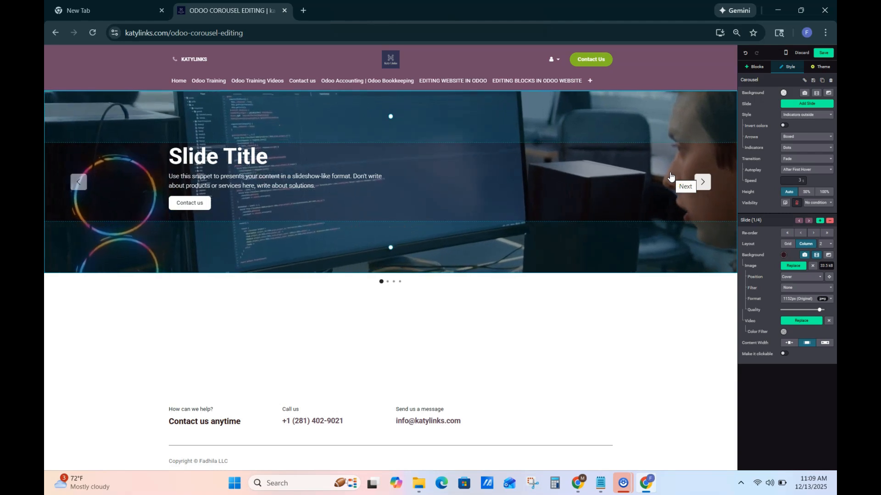
pyautogui.click(784, 53)
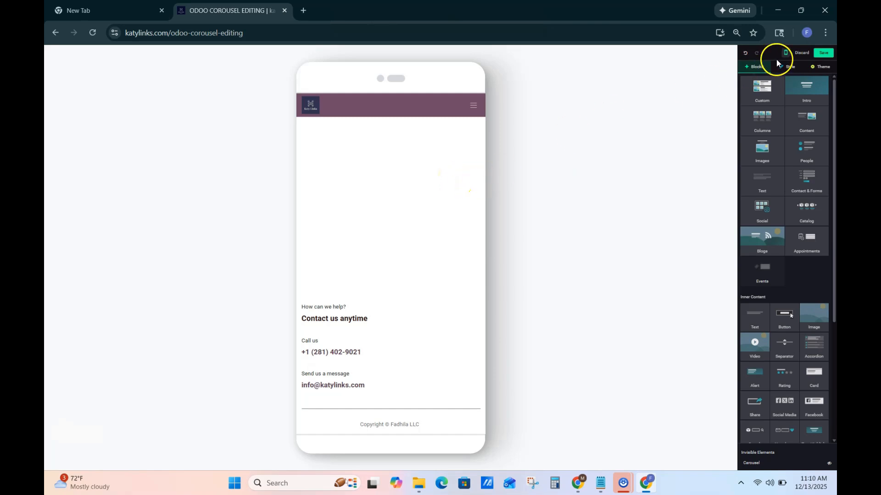
pyautogui.click(787, 54)
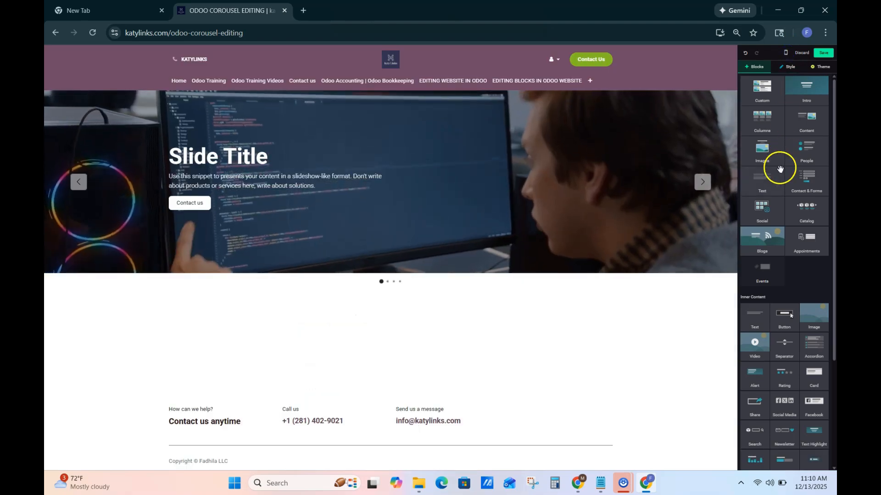
pyautogui.click(593, 188)
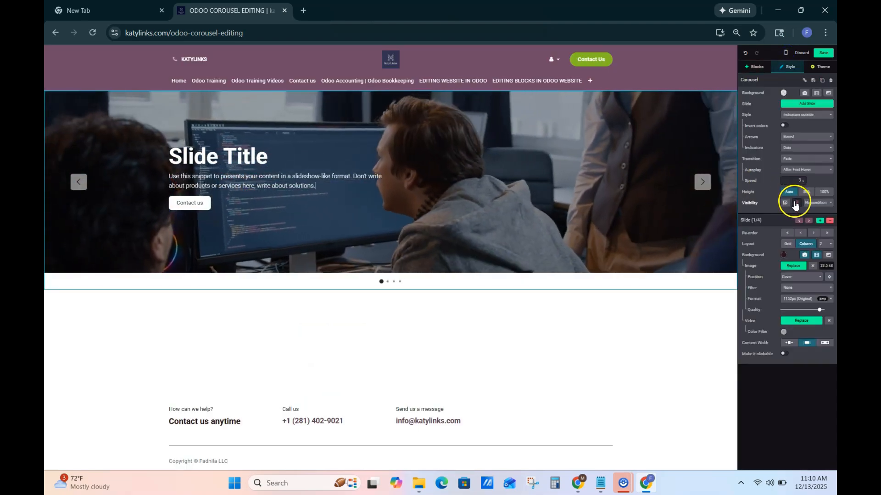
pyautogui.click(797, 203)
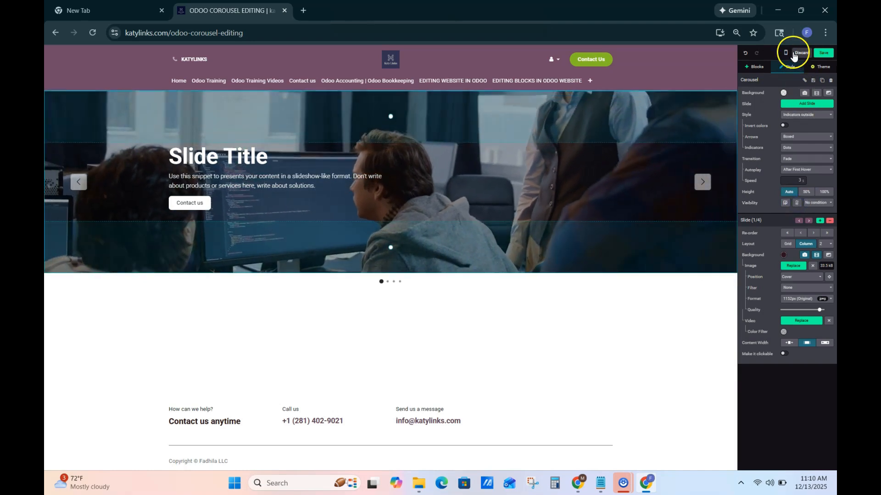
# Save the page while in mobile preview and page forward through the carousel's slides.
pyautogui.click(787, 53)
pyautogui.click(485, 159)
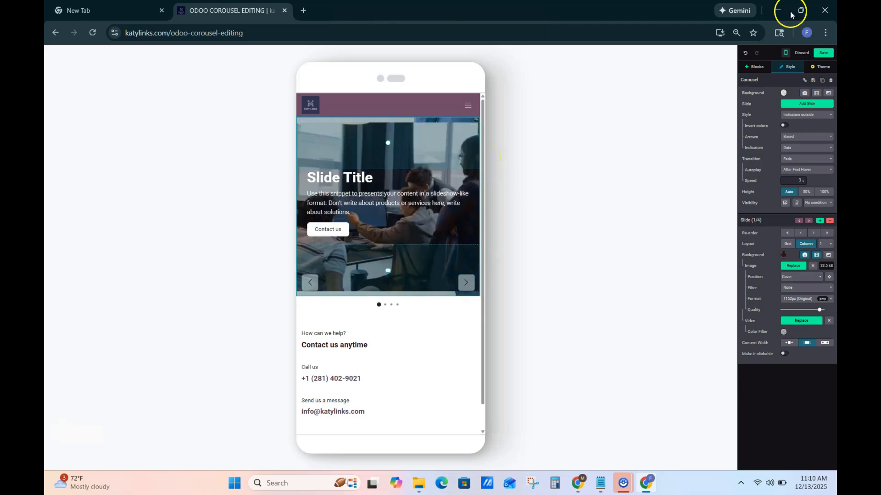
pyautogui.click(824, 56)
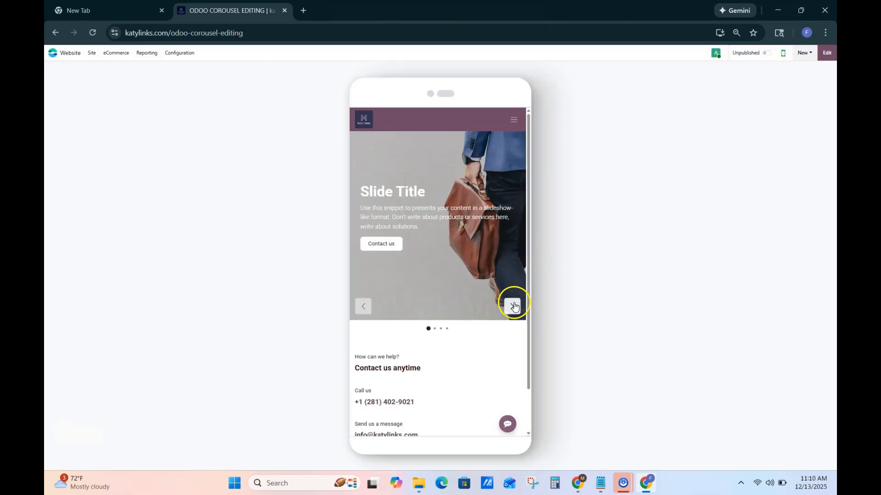
pyautogui.click(513, 306)
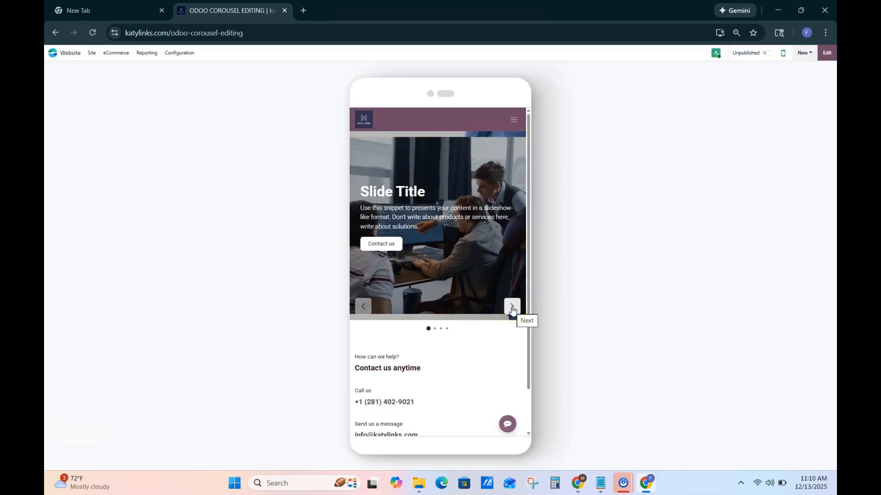
pyautogui.click(512, 306)
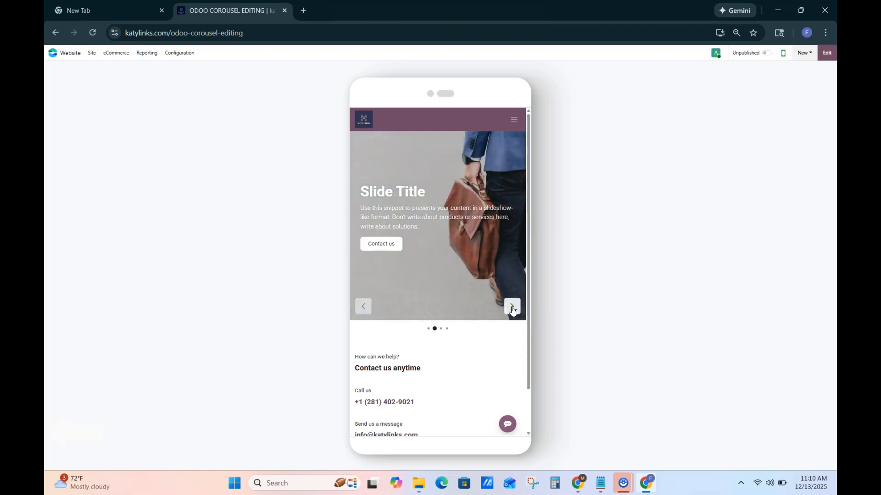
# View the next carousel slide in the mobile preview, return to the desktop view and open the page for editing.
pyautogui.click(512, 306)
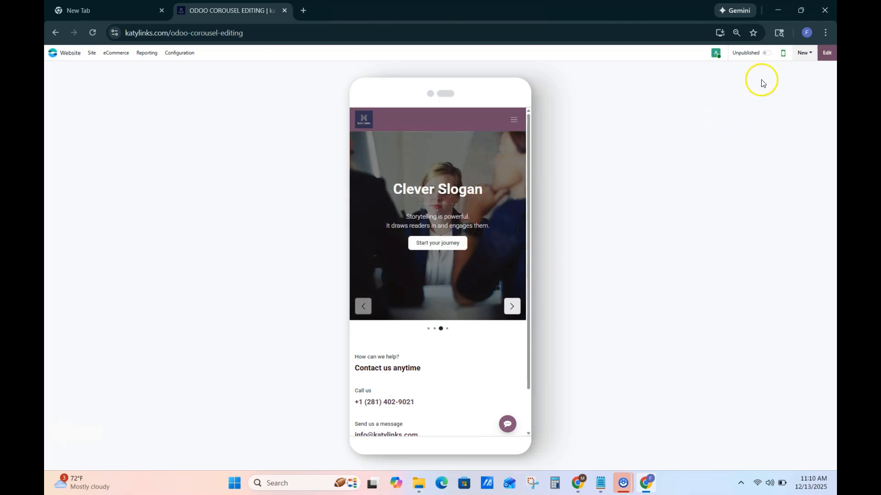
pyautogui.click(786, 53)
pyautogui.click(826, 54)
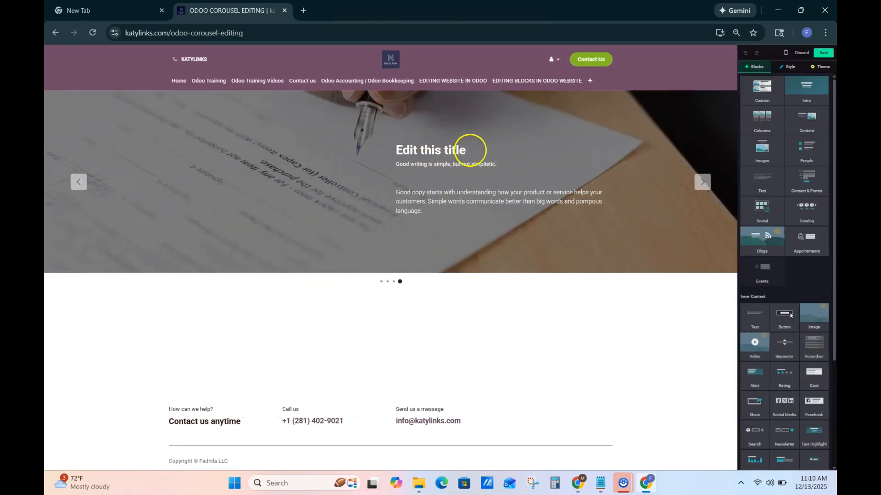
# Give the text column on the fourth slide the black theme background and set the slide's layout to Grid.
pyautogui.click(485, 151)
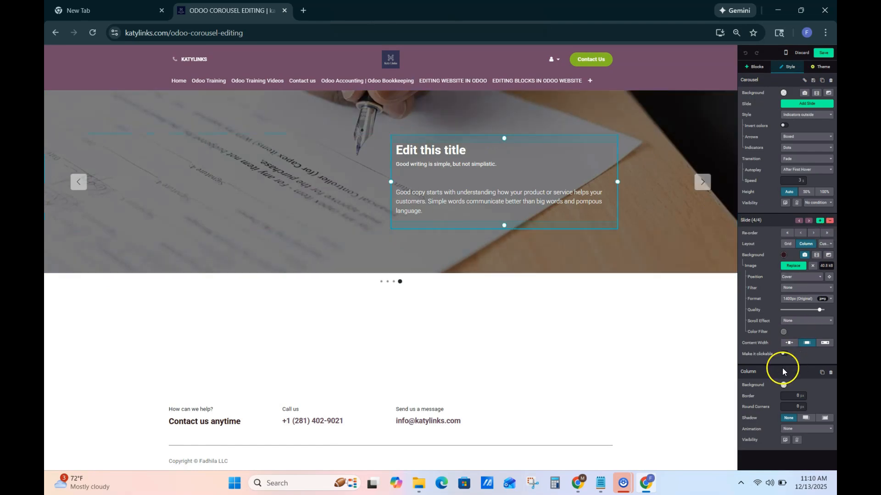
pyautogui.click(784, 385)
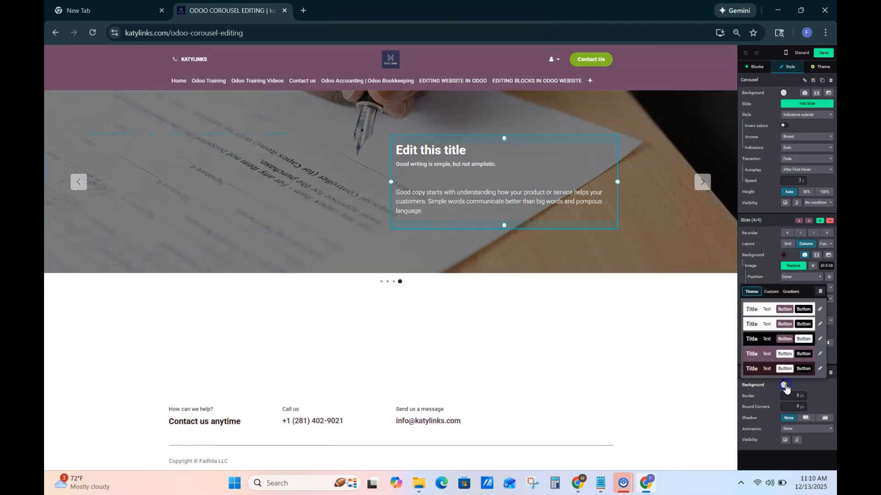
pyautogui.click(761, 338)
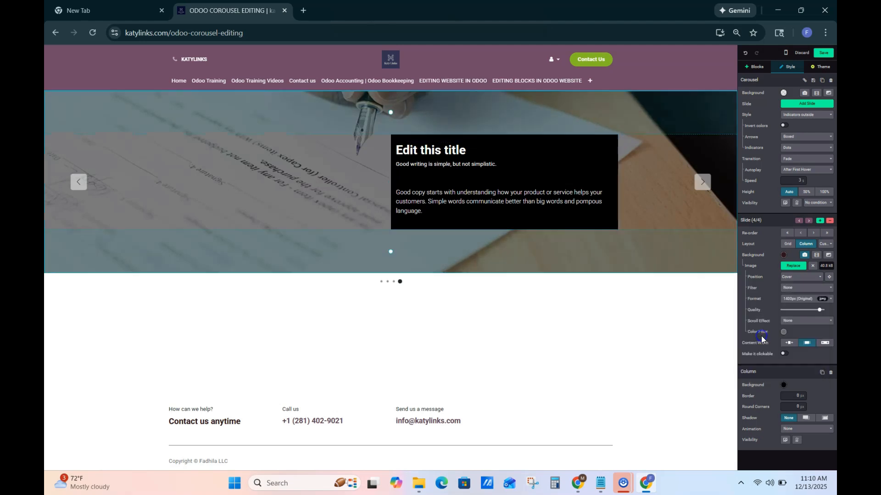
pyautogui.click(657, 213)
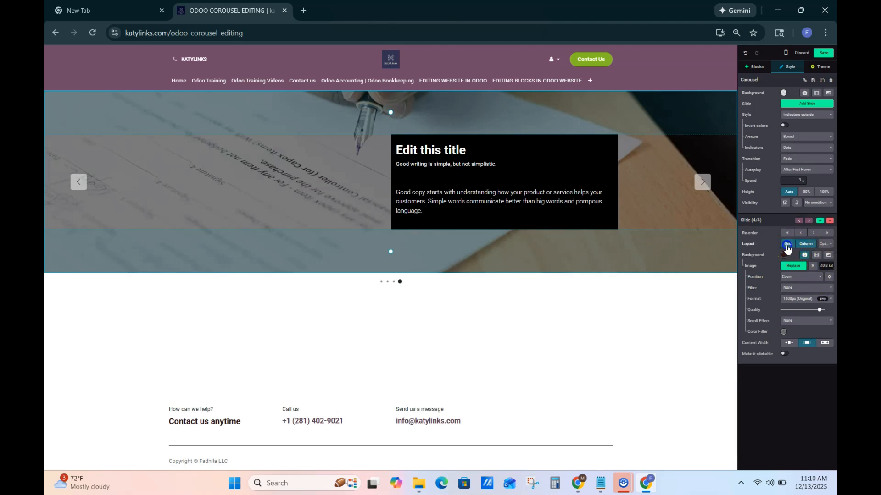
pyautogui.click(787, 246)
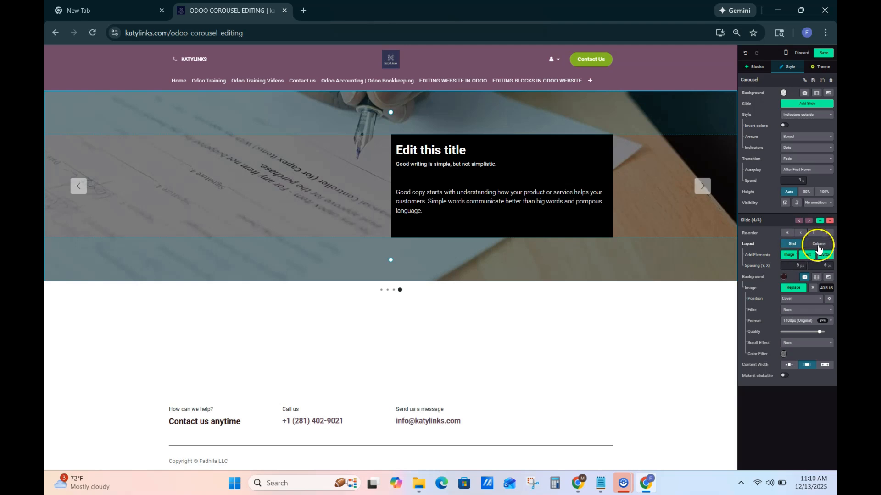
# Try adding the smartphone-and-laptop image, a text and a button to the fourth slide's grid, and undo the three additions.
pyautogui.click(787, 256)
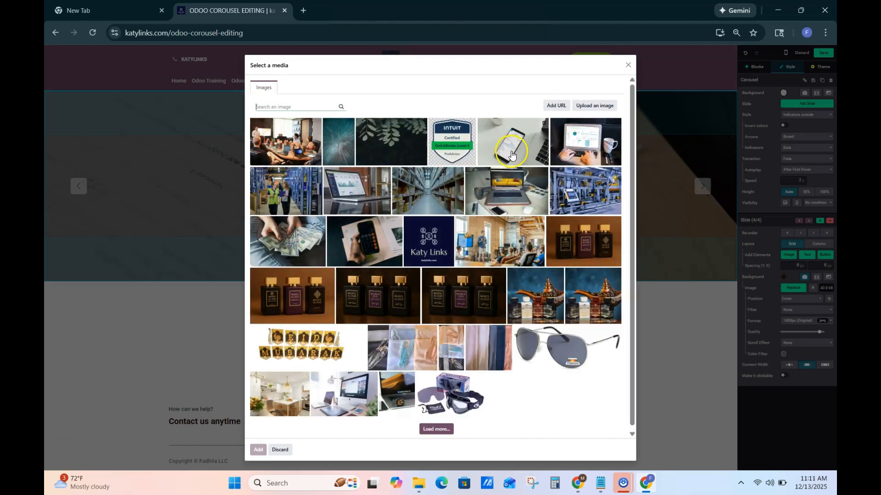
pyautogui.click(512, 153)
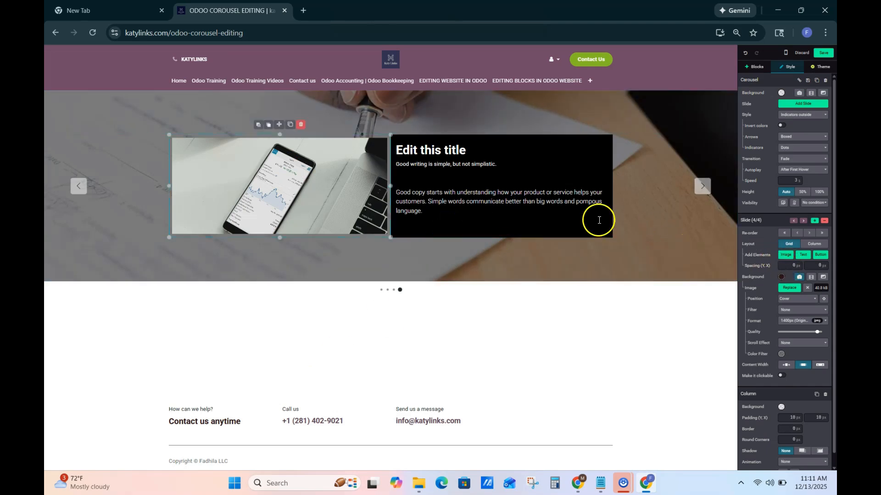
pyautogui.click(805, 260)
pyautogui.click(819, 256)
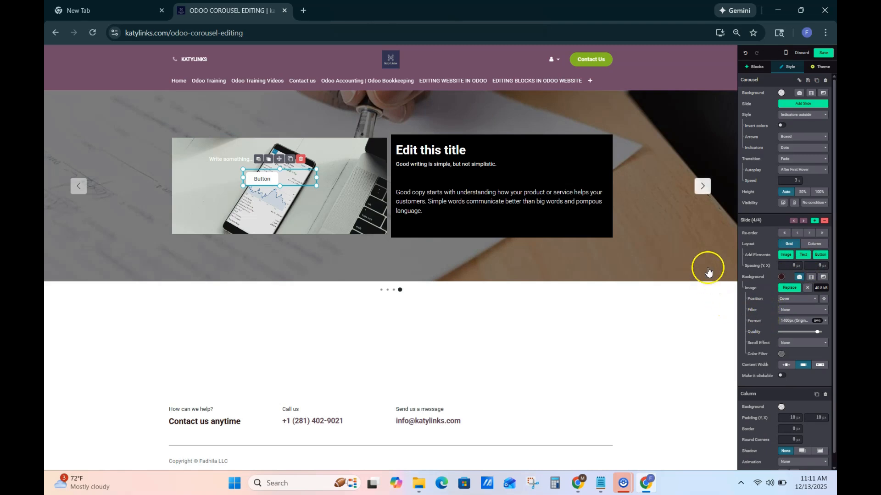
pyautogui.click(744, 54)
pyautogui.click(744, 54)
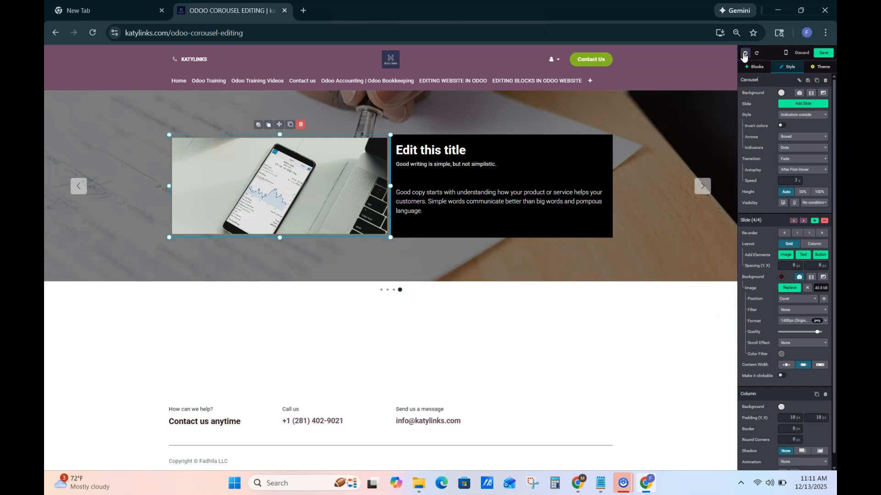
pyautogui.click(744, 54)
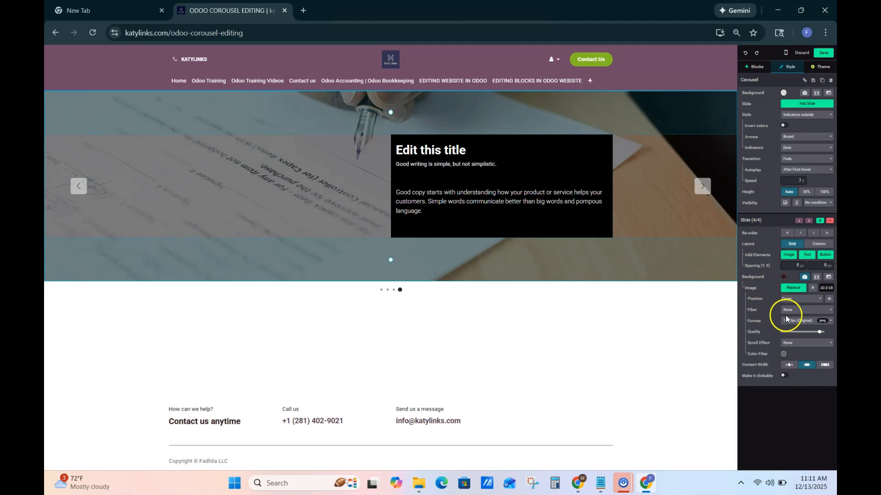
pyautogui.click(785, 377)
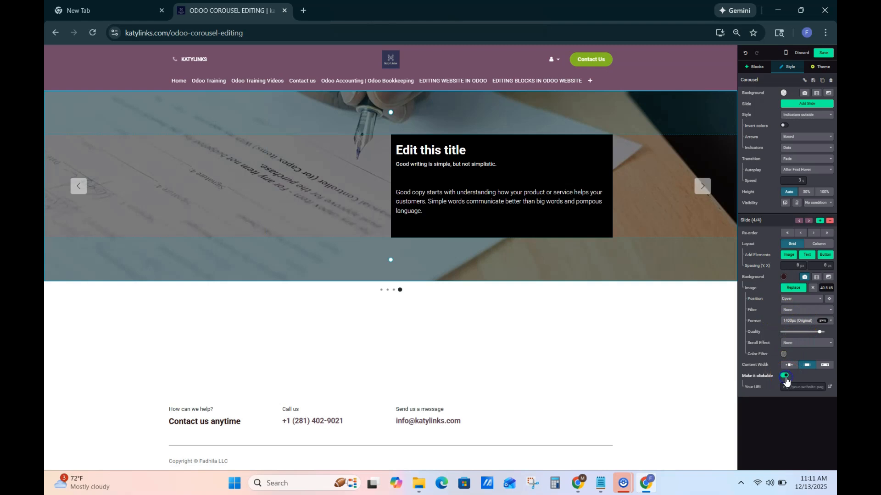
pyautogui.click(804, 387)
pyautogui.rightClick(175, 83)
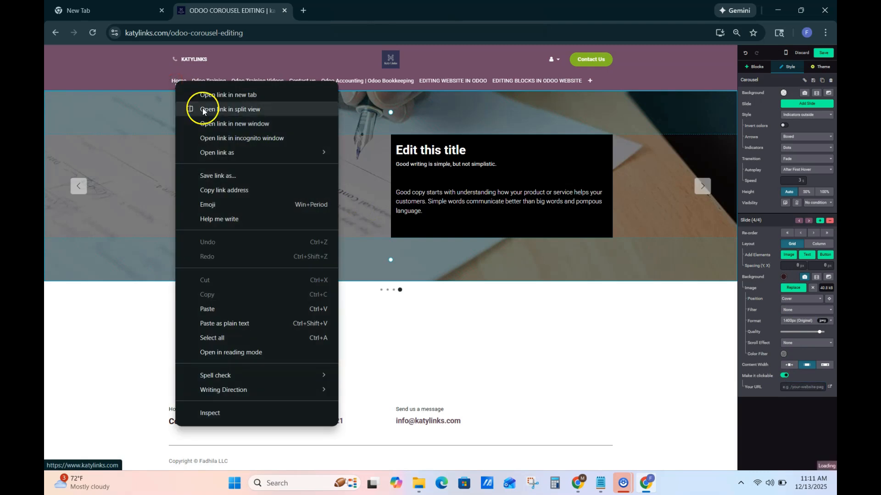
pyautogui.click(247, 192)
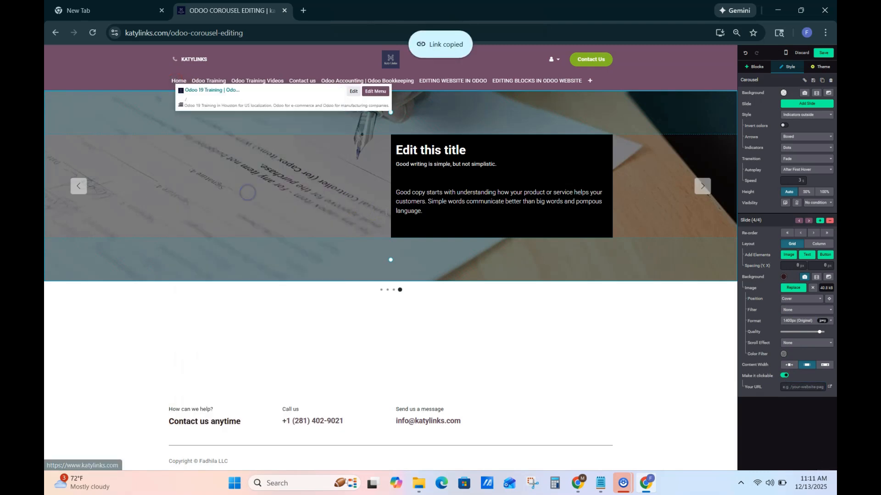
pyautogui.click(798, 388)
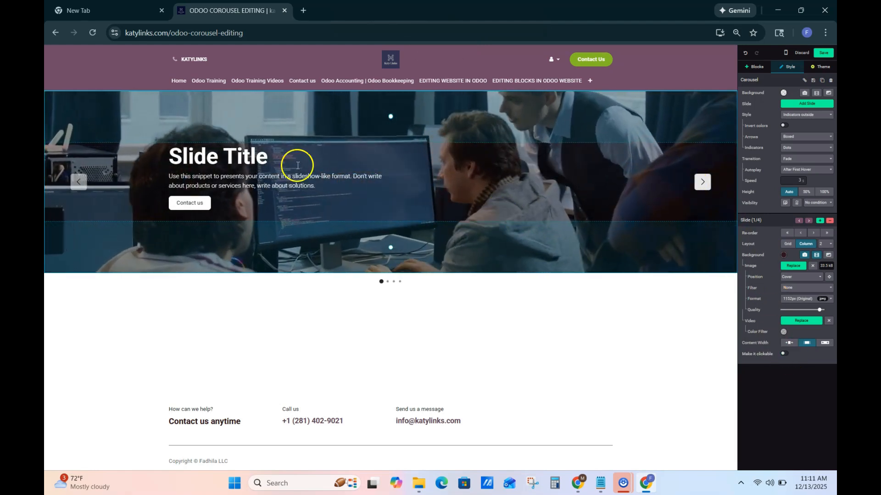
# Go back to the fourth slide and set its link to open in a new tab.
pyautogui.click(75, 187)
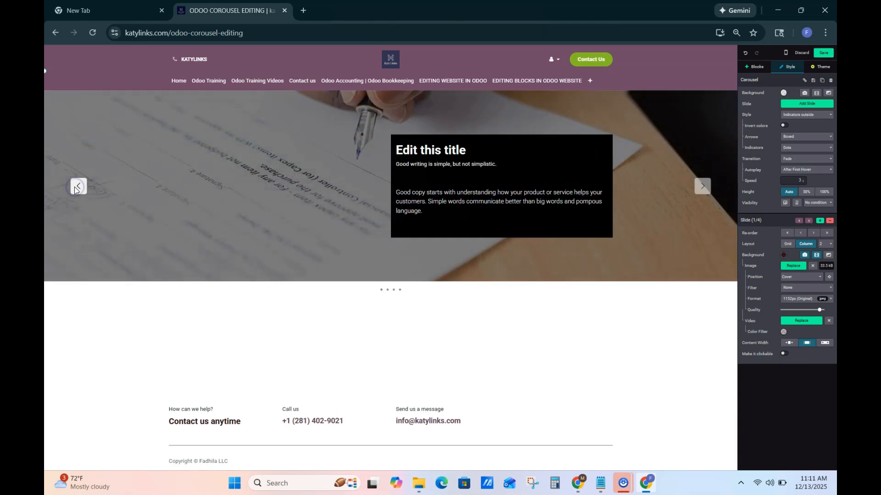
pyautogui.click(77, 186)
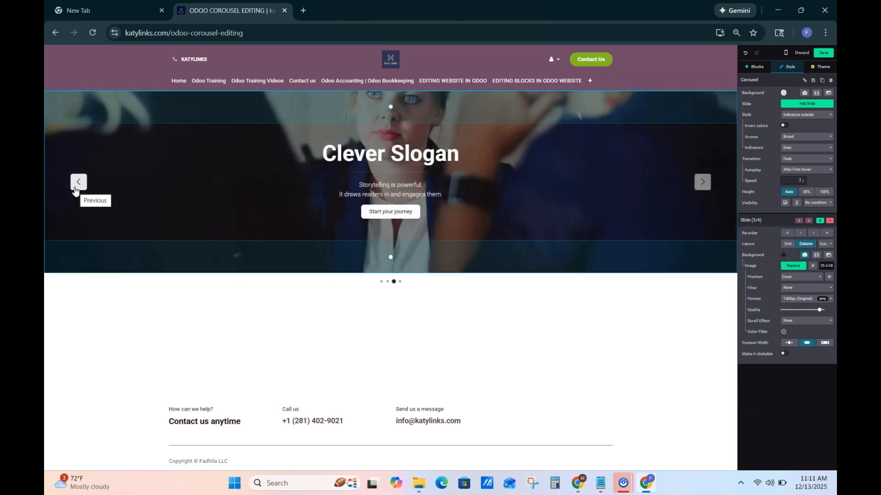
pyautogui.click(702, 182)
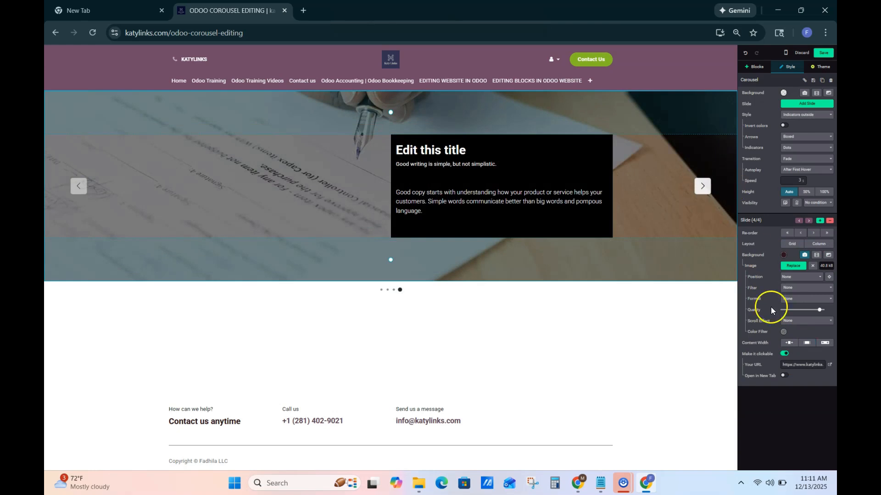
pyautogui.click(791, 376)
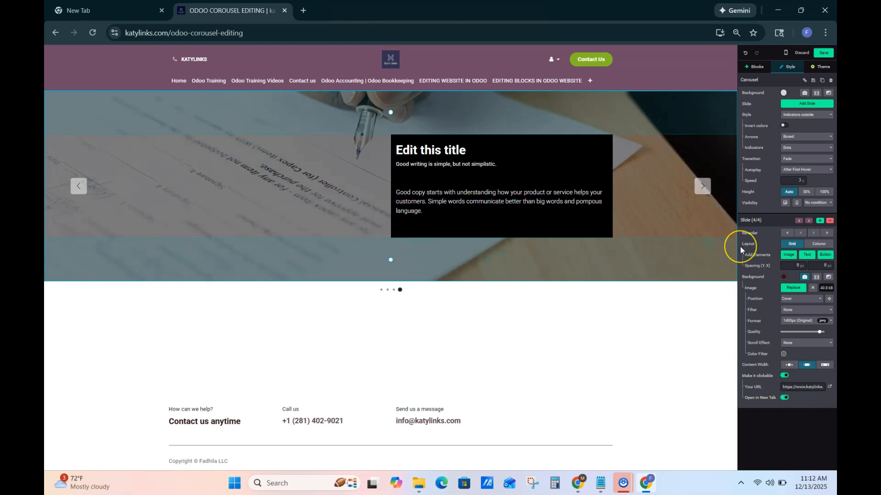
# Try the Repeat pattern position on the fourth slide's background image and return it to Cover.
pyautogui.click(800, 316)
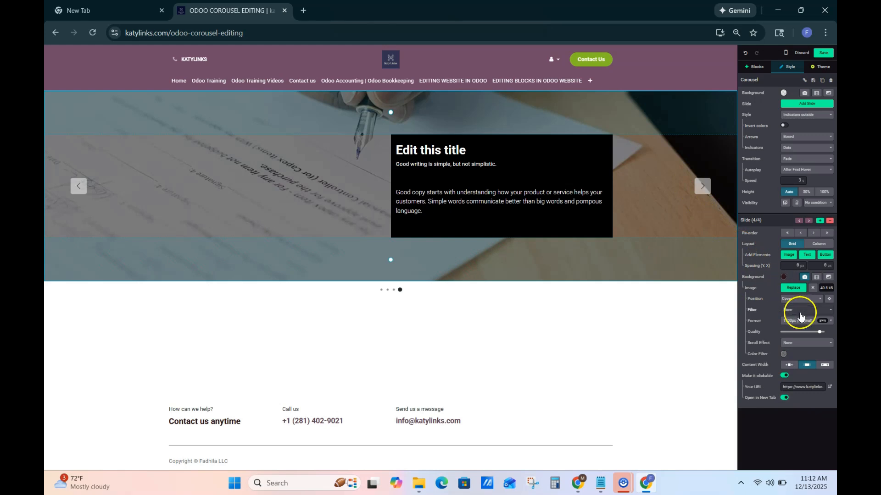
pyautogui.click(814, 301)
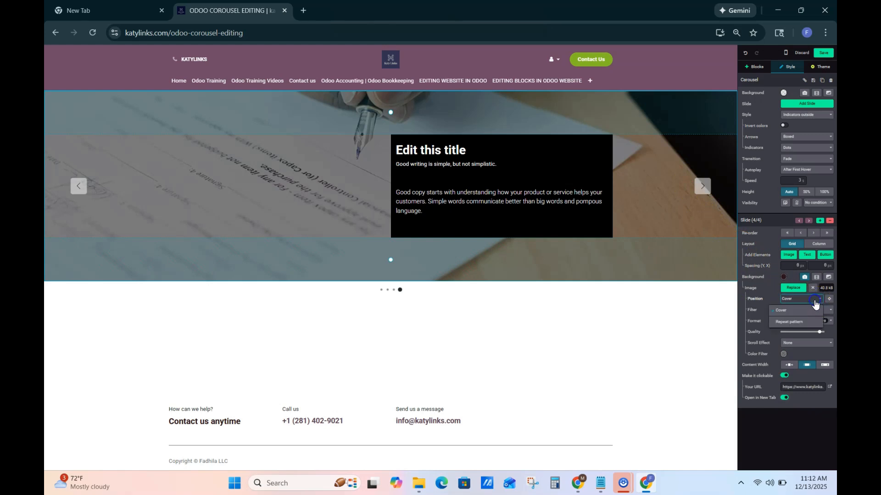
pyautogui.click(798, 322)
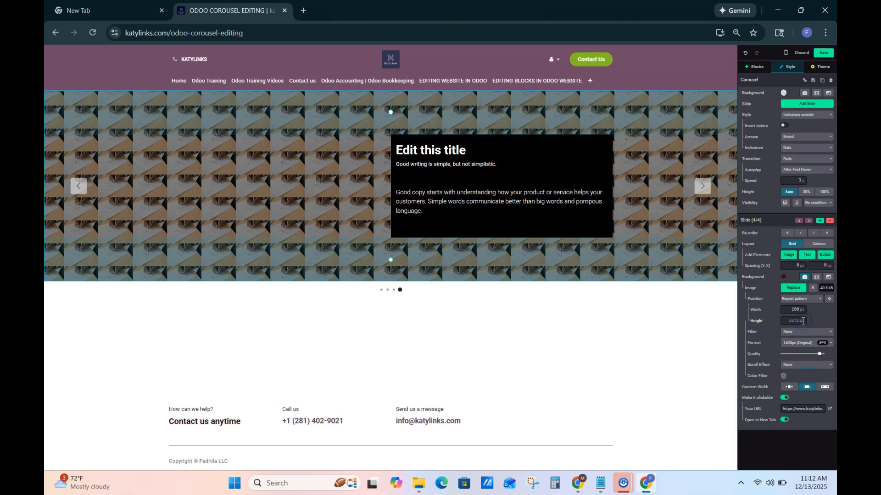
pyautogui.click(802, 299)
pyautogui.click(801, 310)
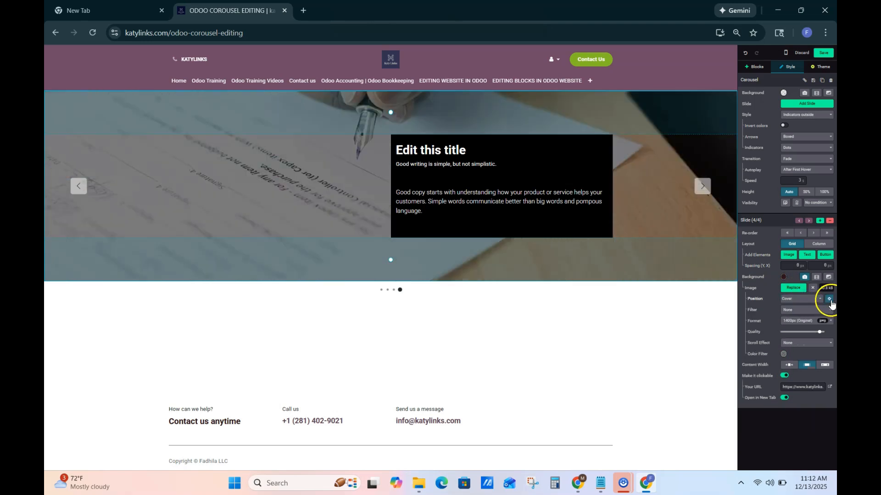
# Shift the fourth slide's background image downward to bring the writing hand into view, and apply the position.
pyautogui.click(830, 299)
pyautogui.moveTo(191, 138); pyautogui.dragTo(338, 262)
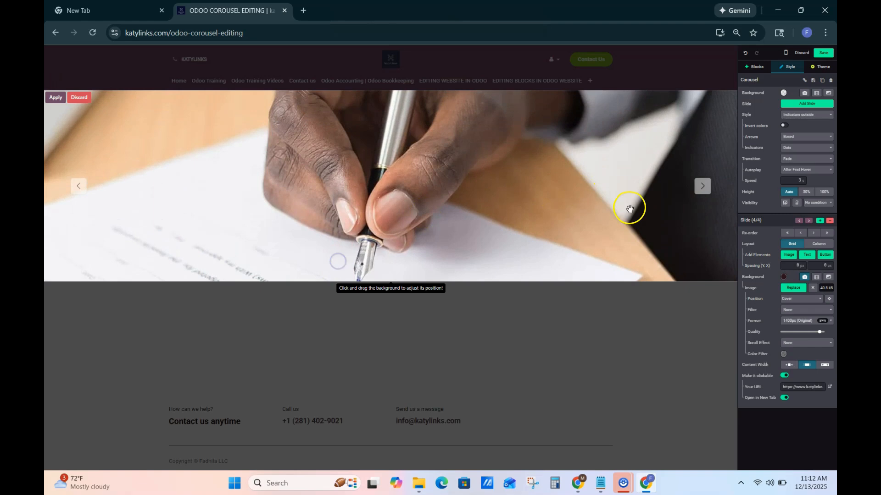
pyautogui.click(56, 98)
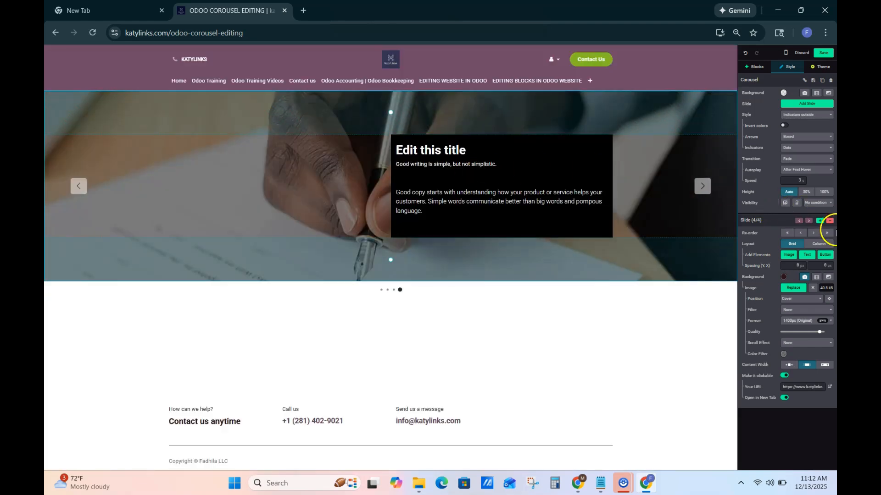
# Try adding a slide after the first slide of the carousel, and remove the added slide.
pyautogui.click(673, 183)
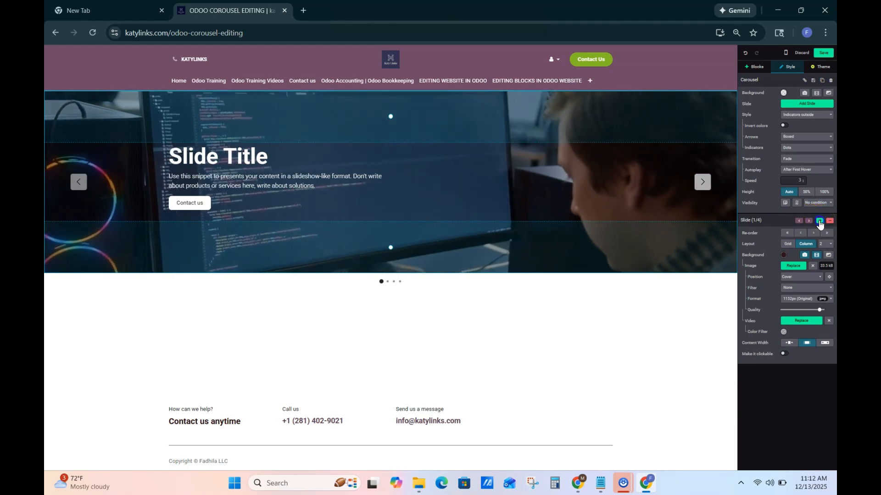
pyautogui.click(820, 221)
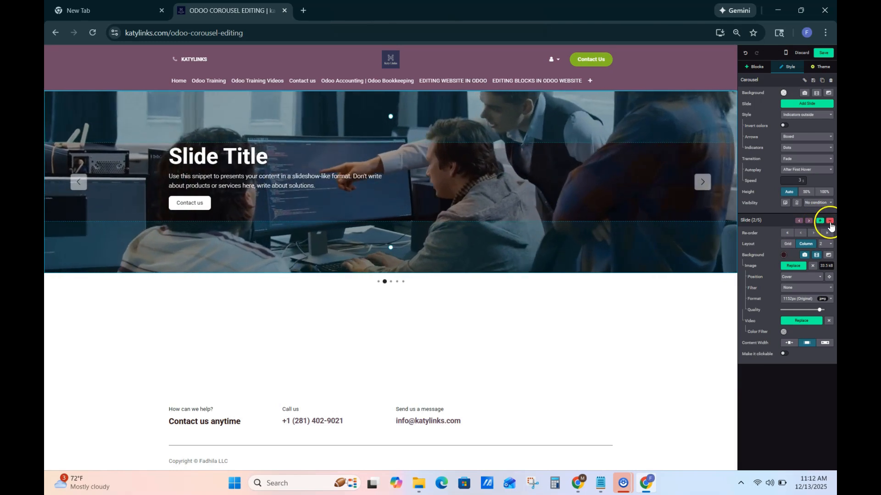
pyautogui.click(830, 222)
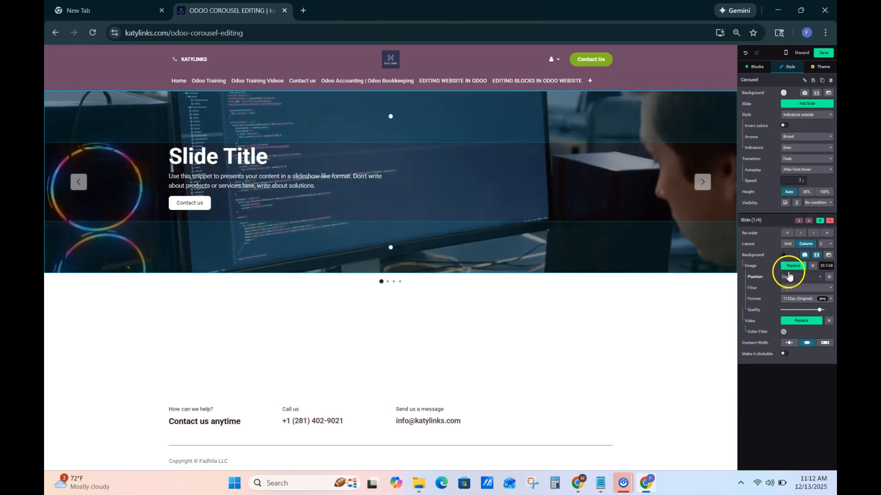
# Apply the Blur filter to the first slide's background image.
pyautogui.click(799, 289)
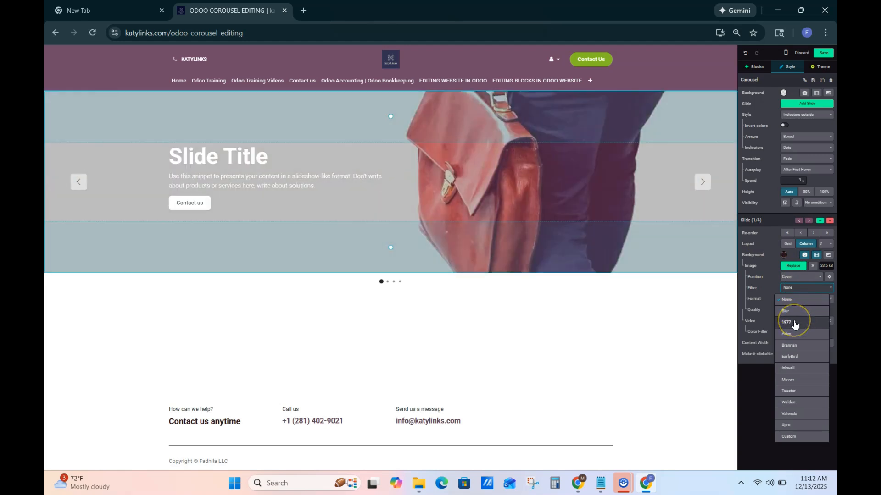
pyautogui.click(793, 316)
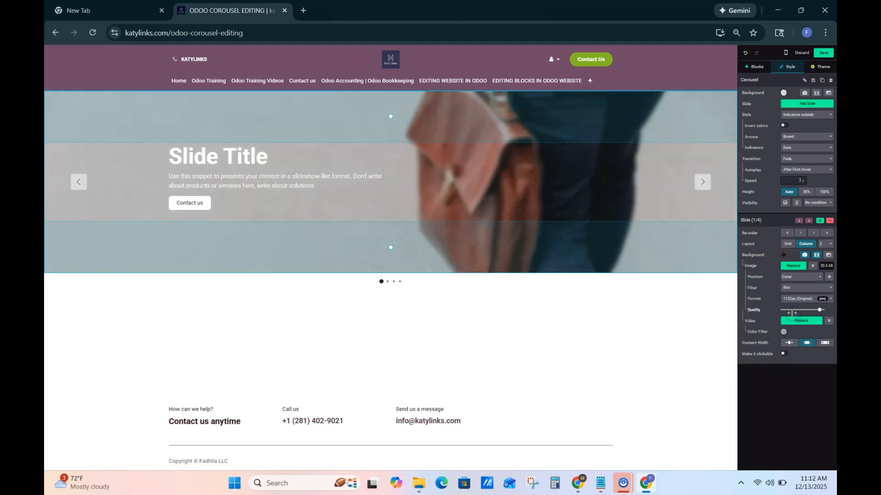